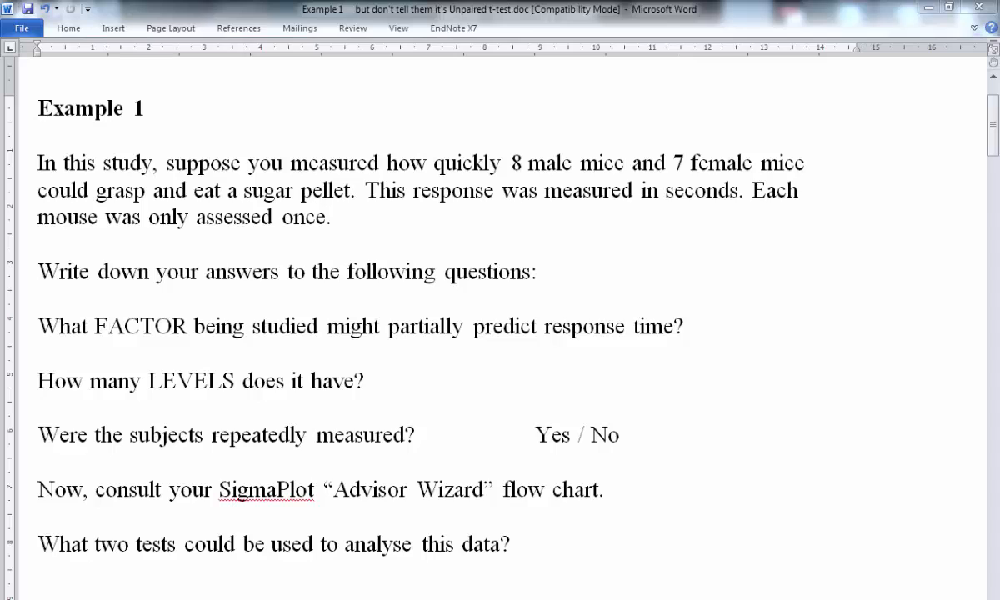
Review the Example 1 questions in Word and the matching data worksheet in SigmaPlot.
key(alt+Tab)
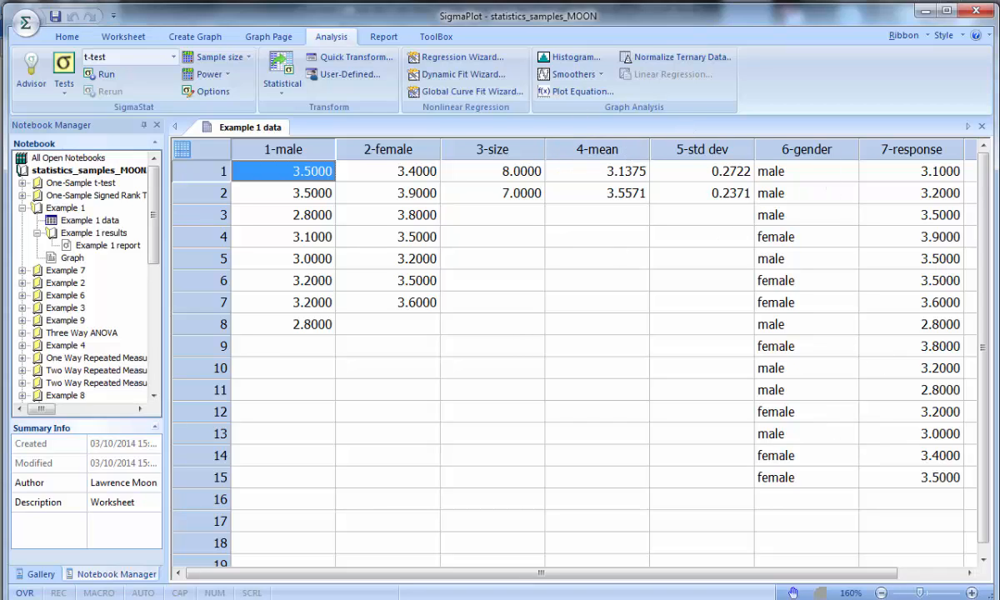
key(alt+Tab)
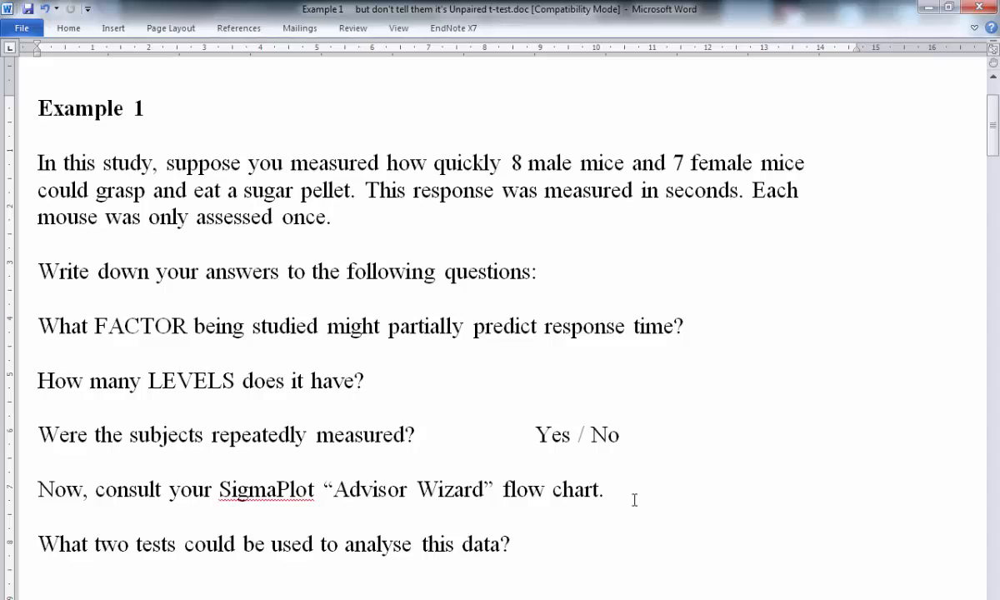
key(alt+Tab)
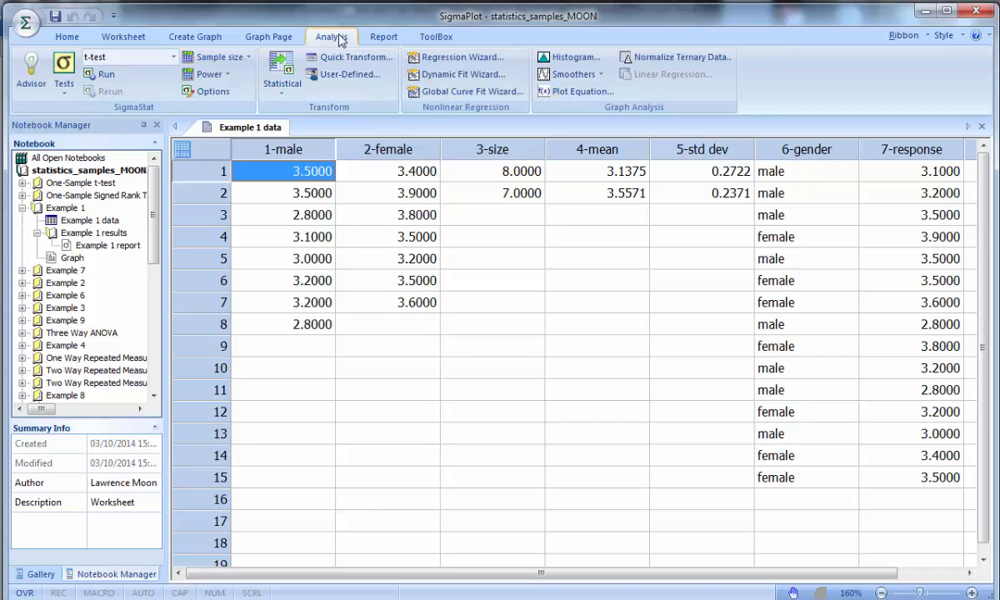
Start the Advisor Wizard and choose to compare groups or treatments for significant differences.
click(31, 74)
drag(442, 183, 334, 175)
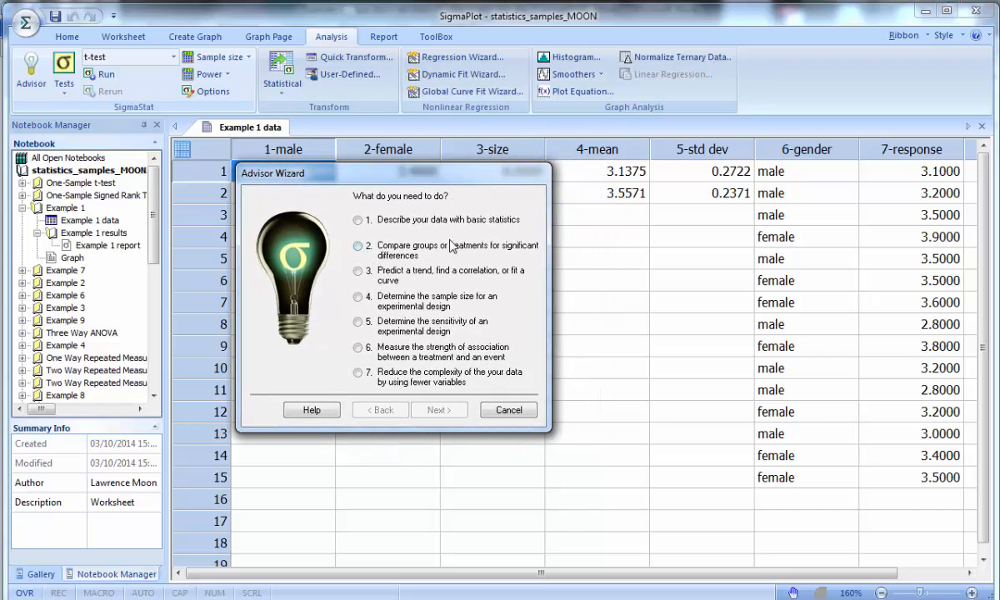
click(358, 246)
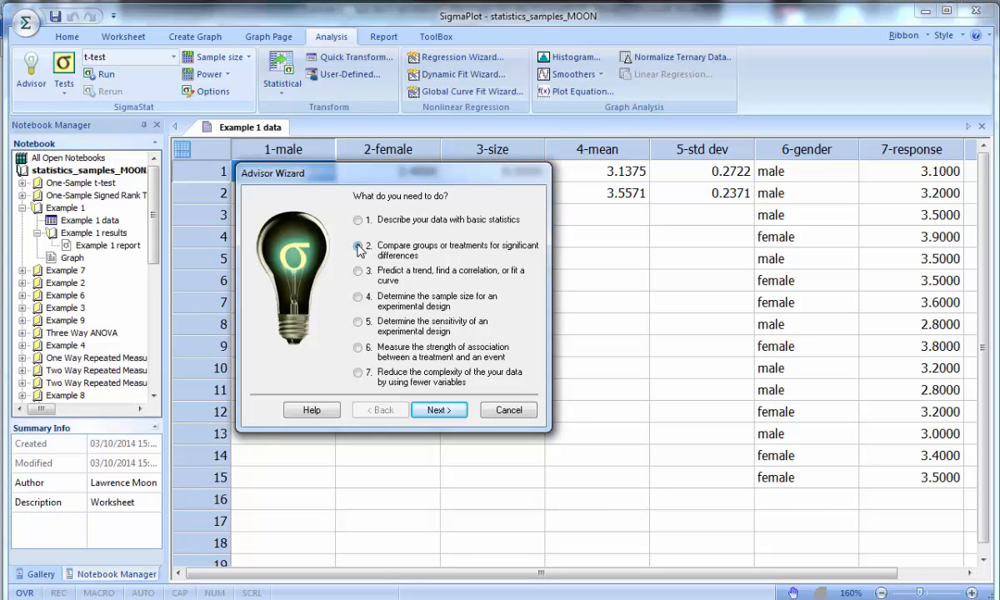
click(445, 409)
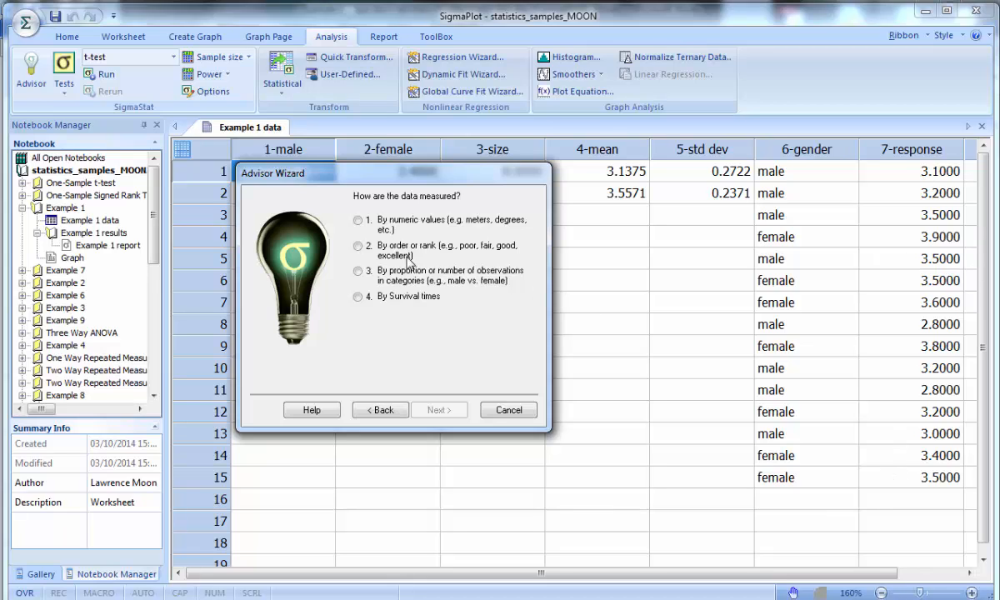
Answer the Advisor Wizard with numeric values, no more than one treatment per subject, and two groups, and get its test suggestion.
click(359, 221)
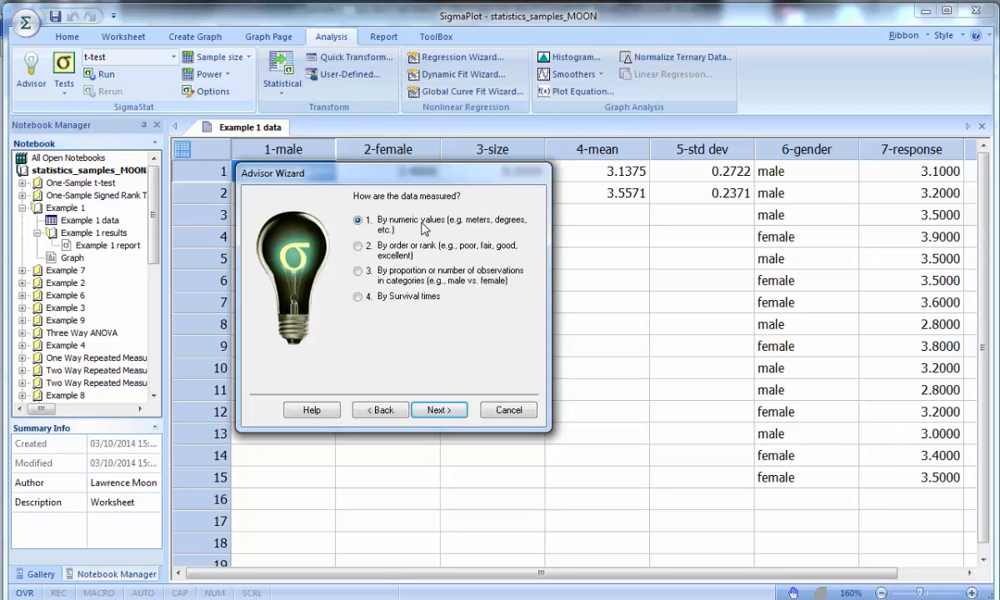
click(440, 411)
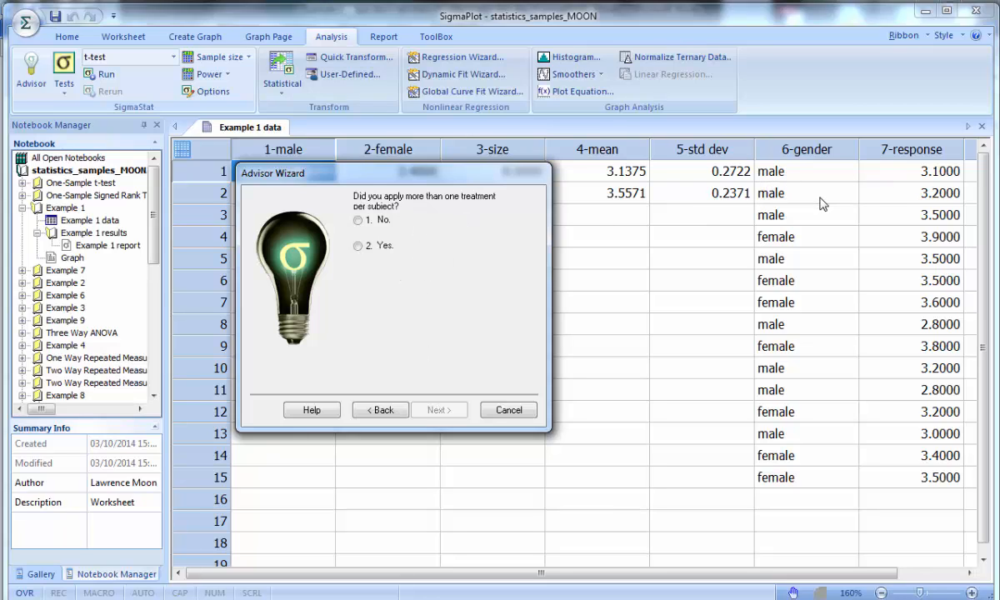
click(361, 221)
click(440, 409)
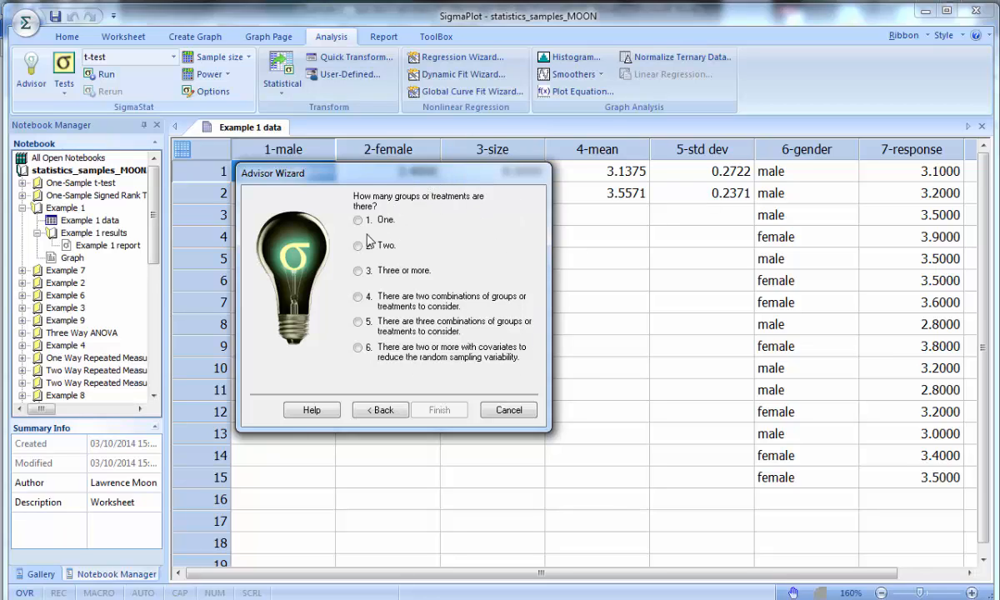
click(358, 247)
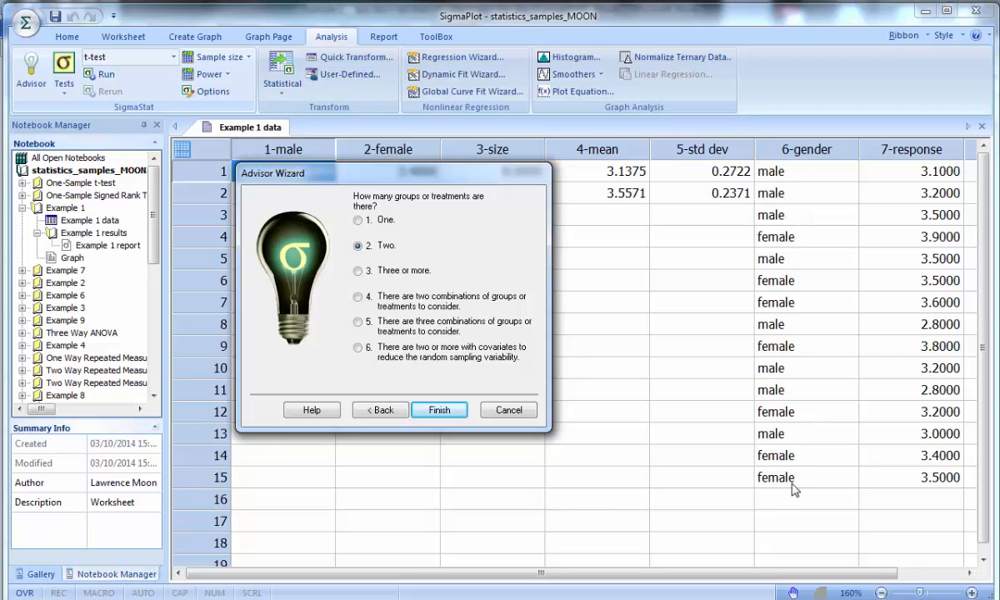
click(443, 413)
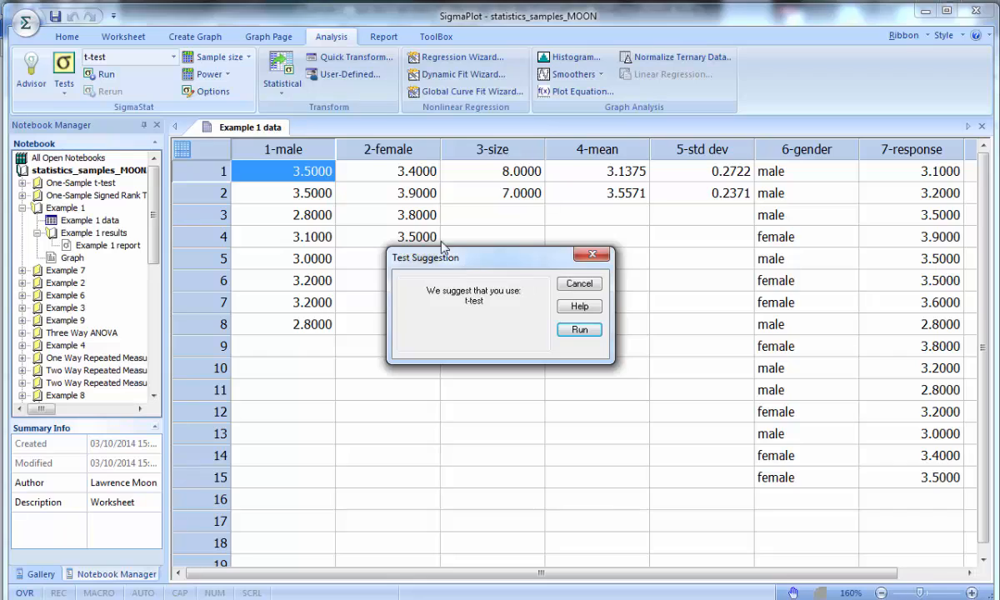
Run the suggested t-test and set its data format to Indexed.
drag(442, 252, 355, 199)
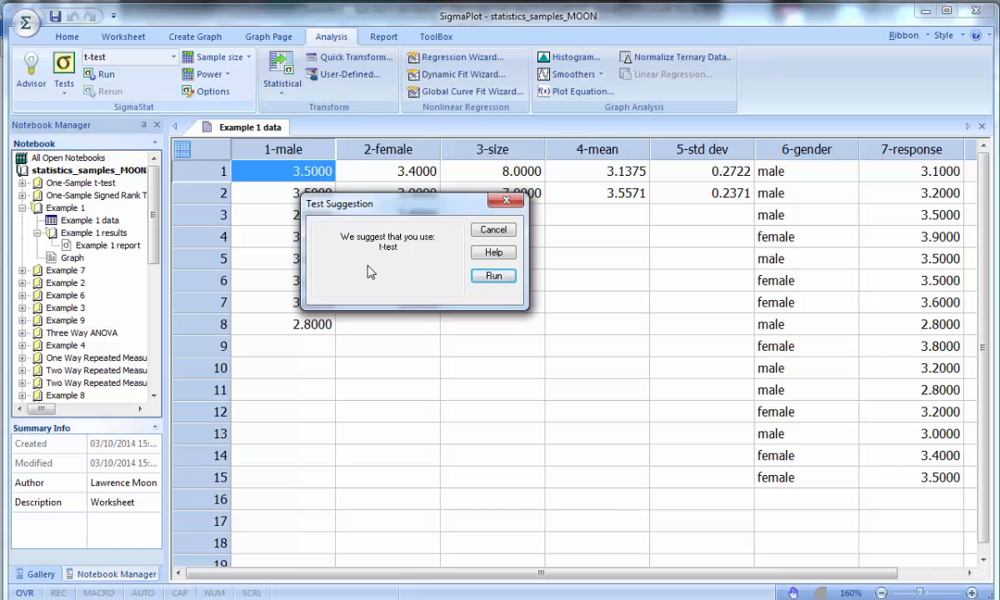
click(510, 278)
drag(449, 420, 386, 189)
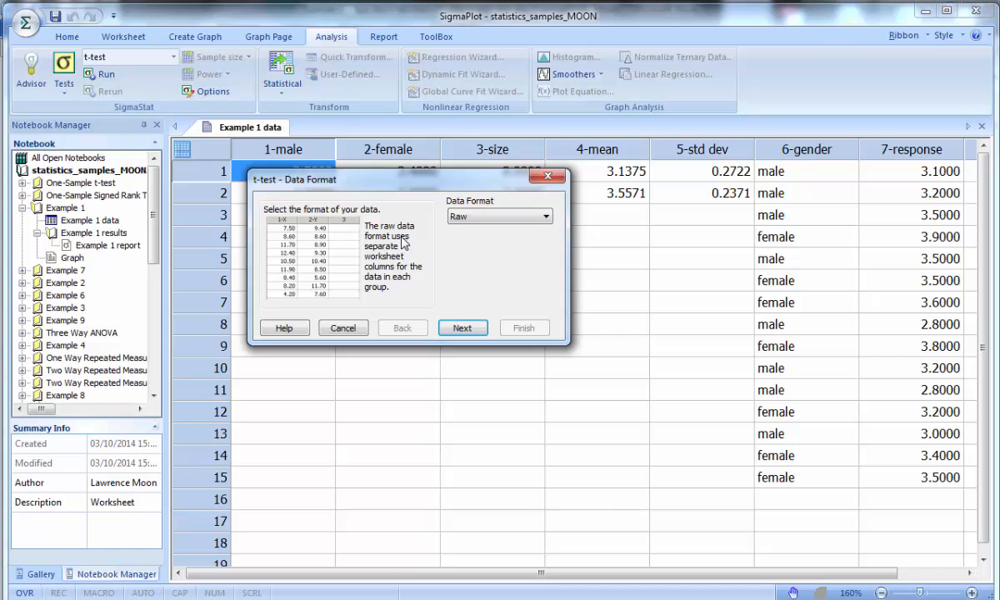
drag(442, 183, 589, 384)
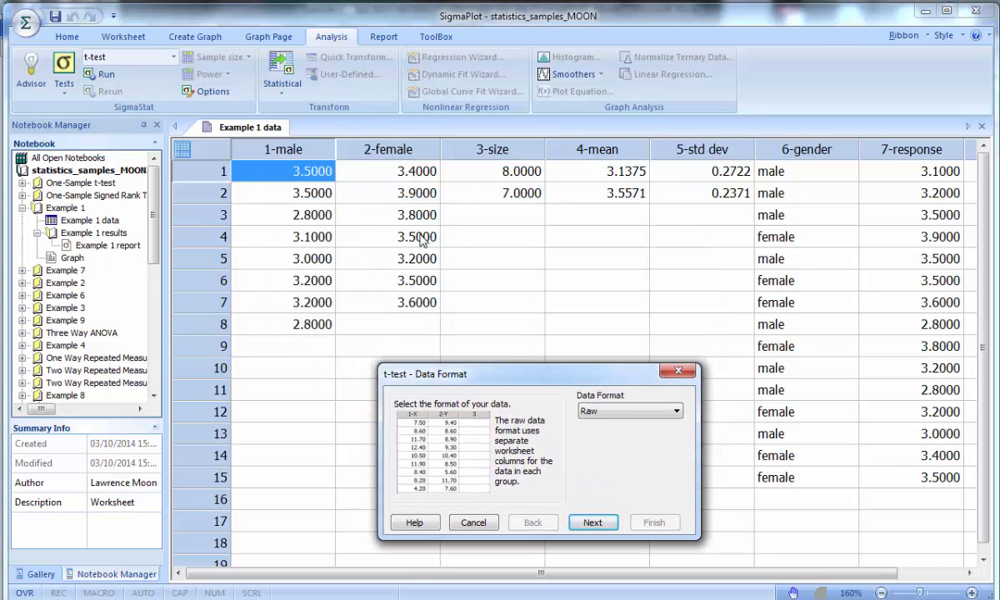
drag(608, 373, 635, 214)
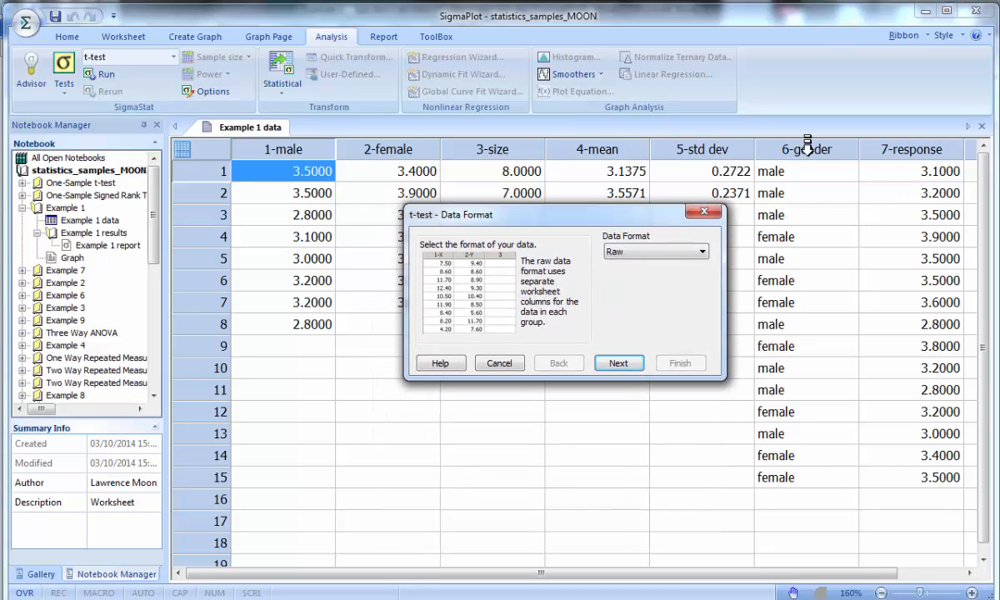
click(671, 254)
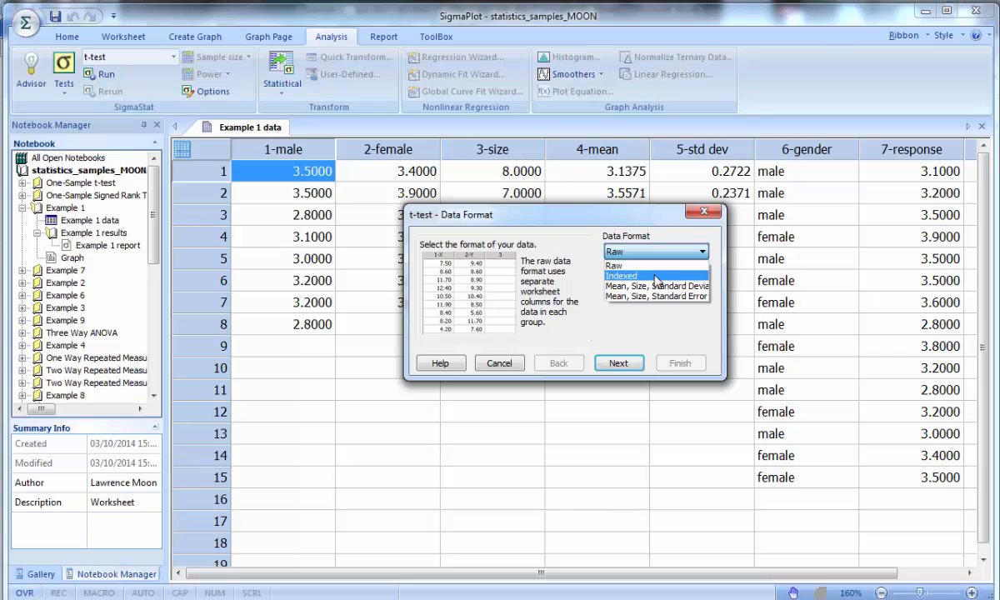
click(615, 270)
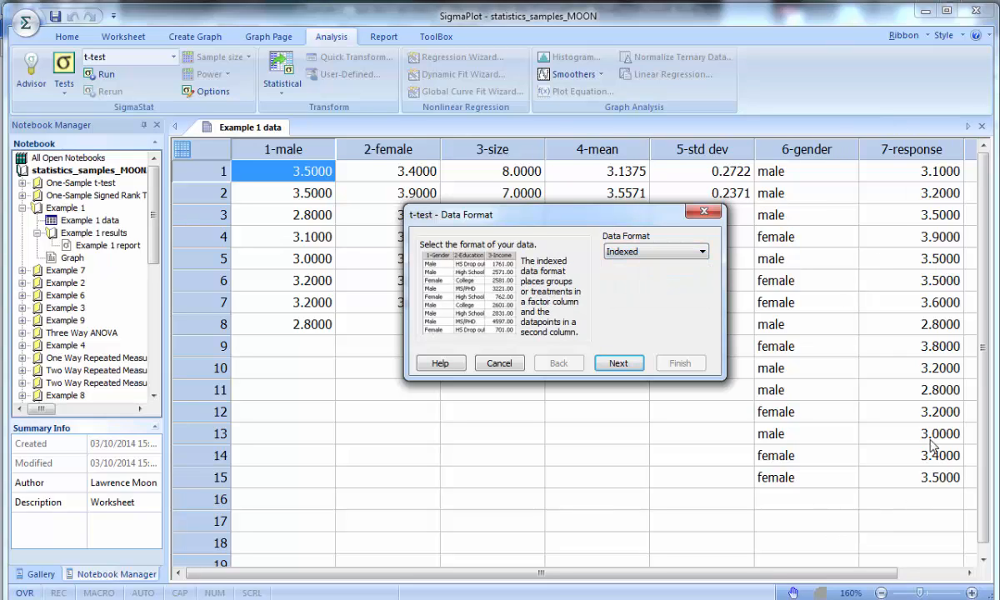
click(604, 363)
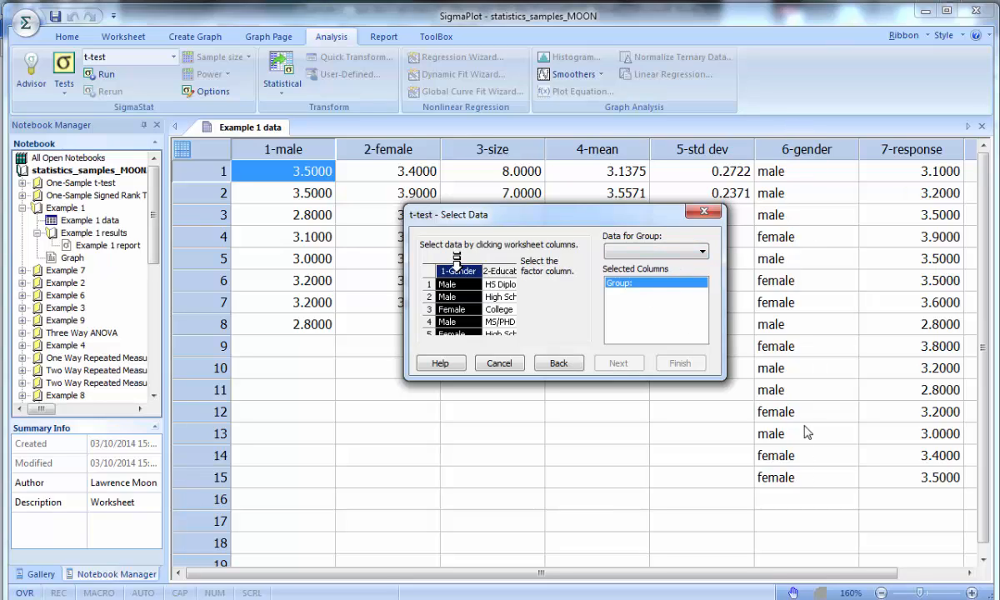
Assign 6-gender as the group column and 7-response as the data column, and generate the t-test report.
click(807, 135)
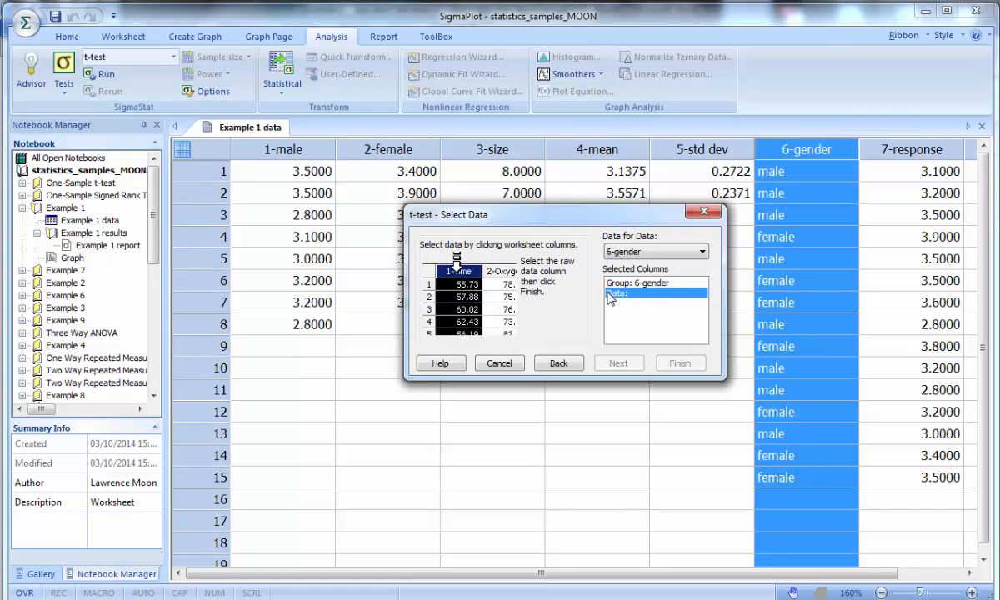
click(896, 138)
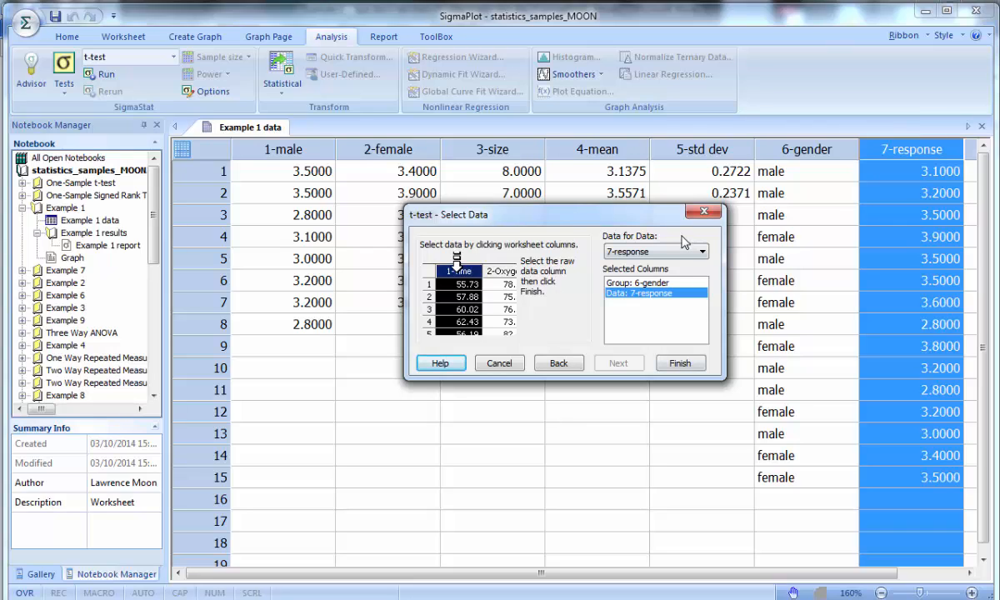
click(680, 364)
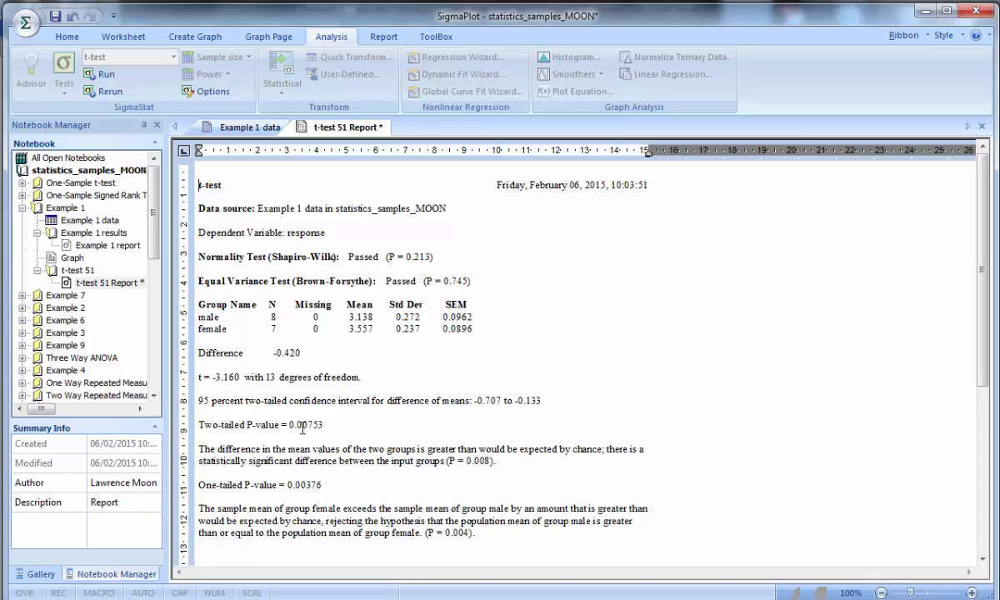
Examine the two-tailed P-value and the normality and equal variance test results in the t-test report.
drag(321, 425, 196, 428)
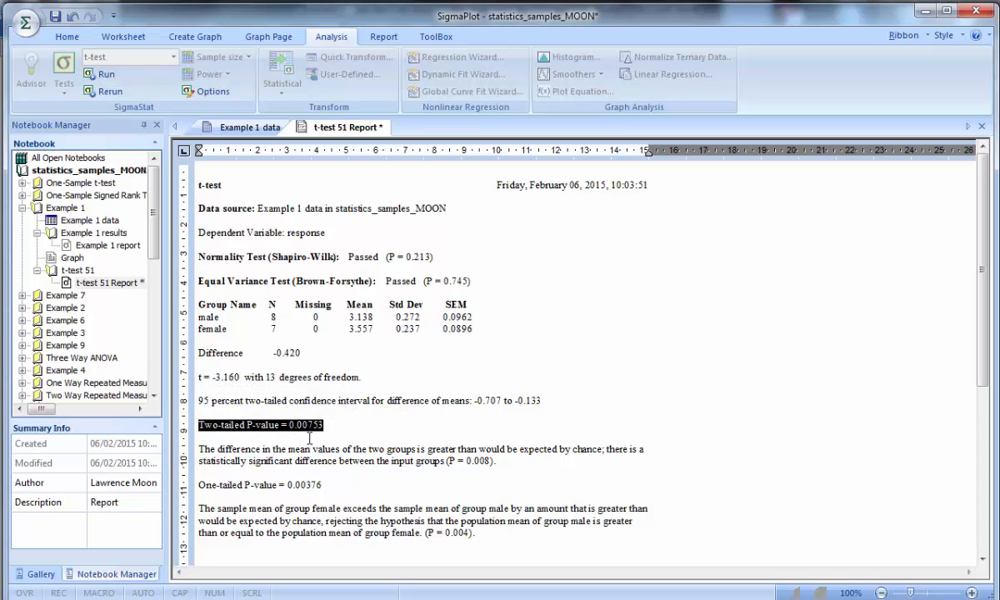
drag(495, 461, 581, 460)
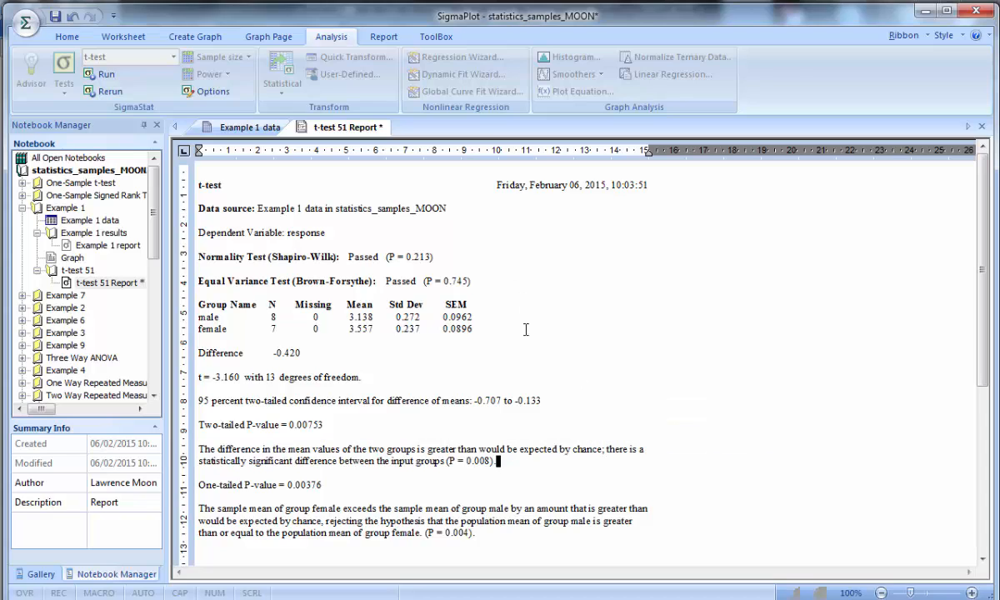
drag(464, 281, 188, 241)
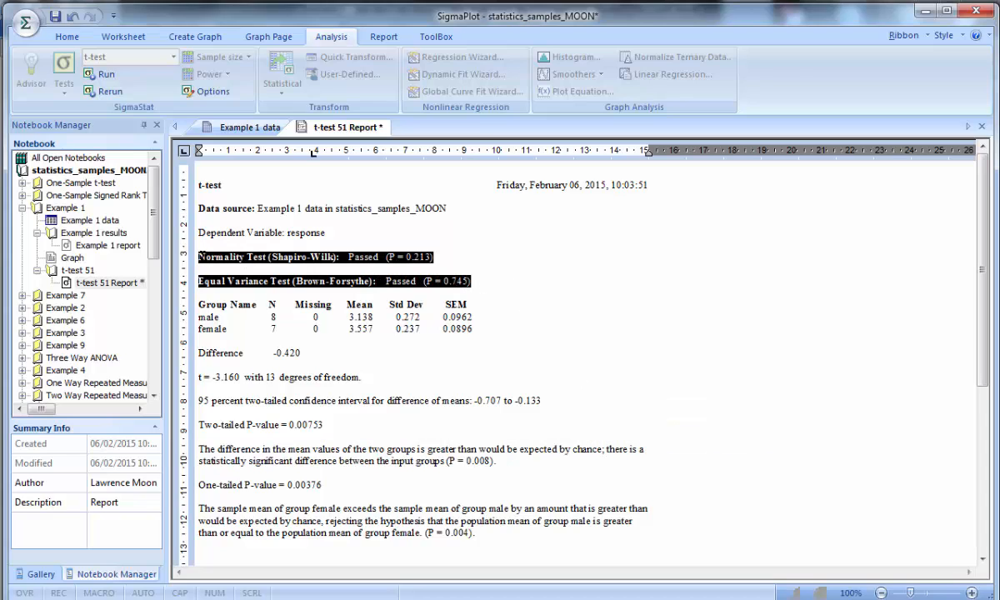
click(545, 276)
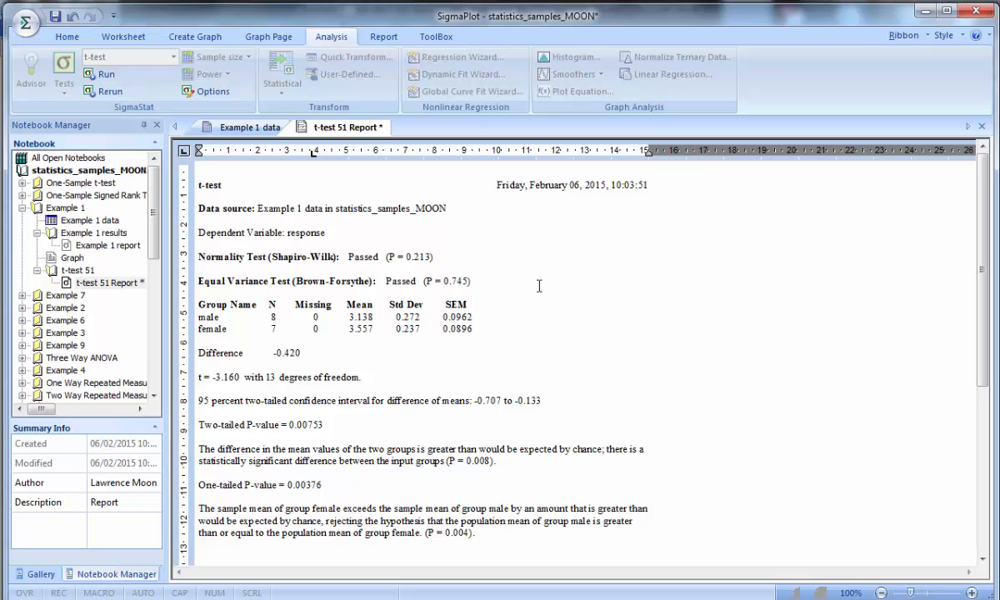
Start a simple vertical bar graph with error bars from the Example 1 data worksheet.
click(268, 38)
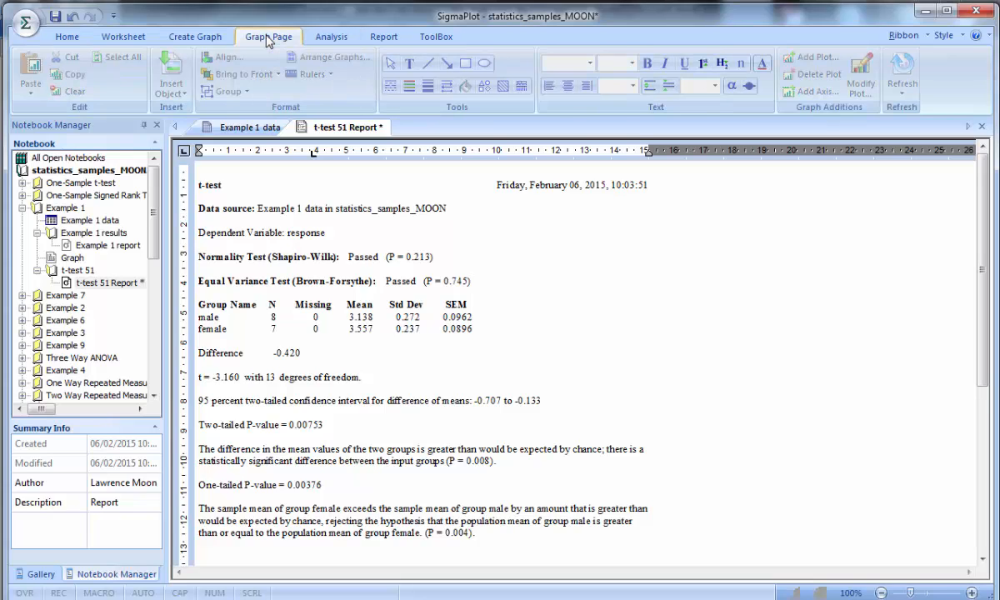
click(213, 36)
click(194, 87)
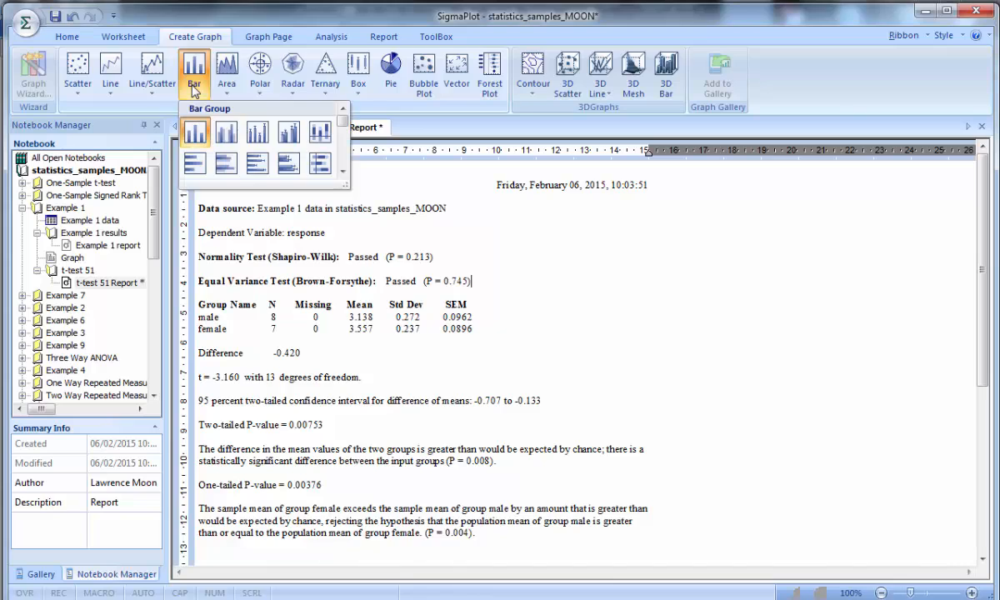
click(258, 134)
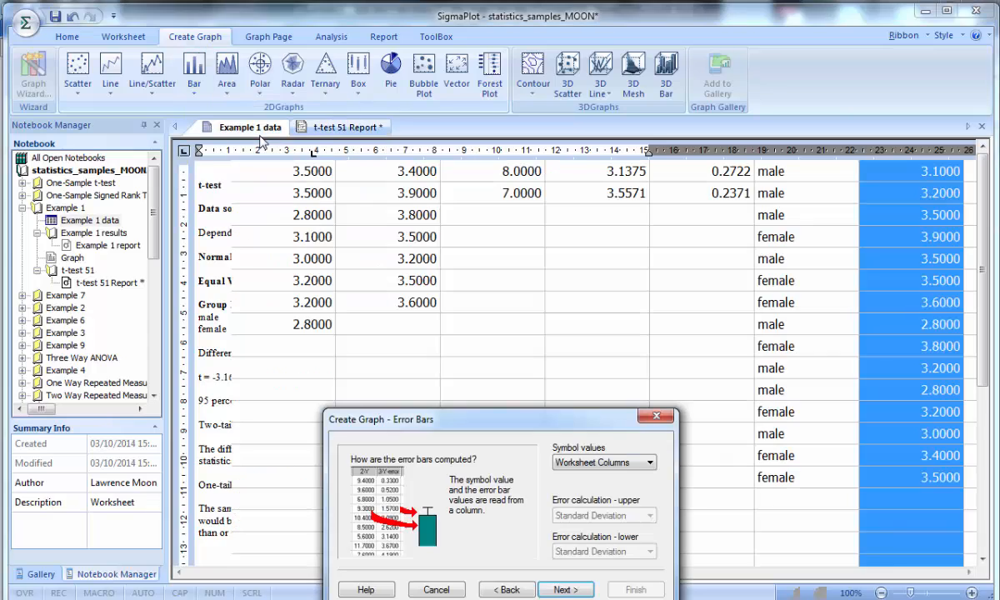
drag(396, 417, 380, 184)
drag(394, 231, 335, 205)
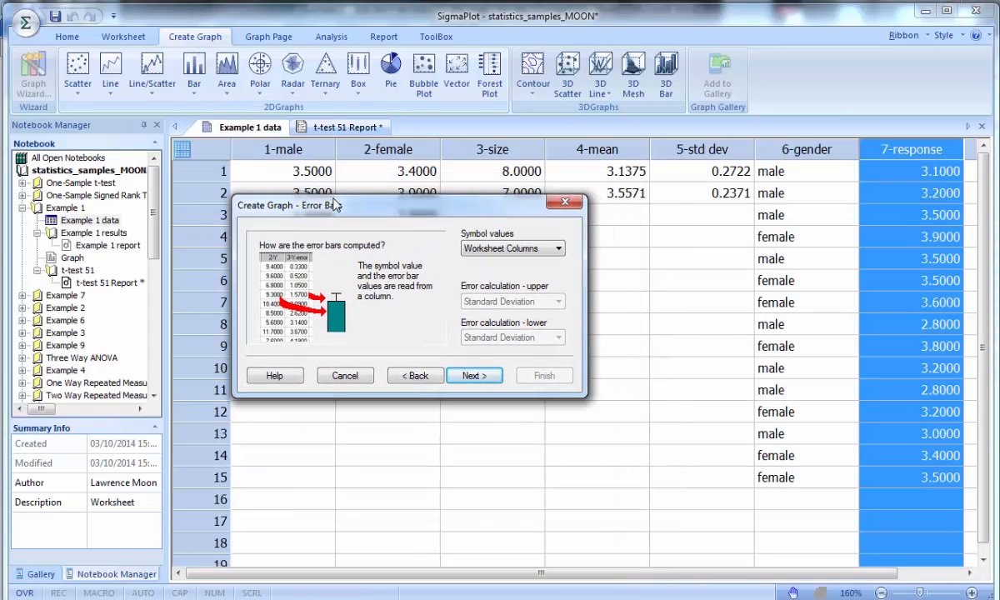
Set the graph's symbol values to By Category, Mean, keeping Standard Deviation for the upper and lower error bars.
click(562, 251)
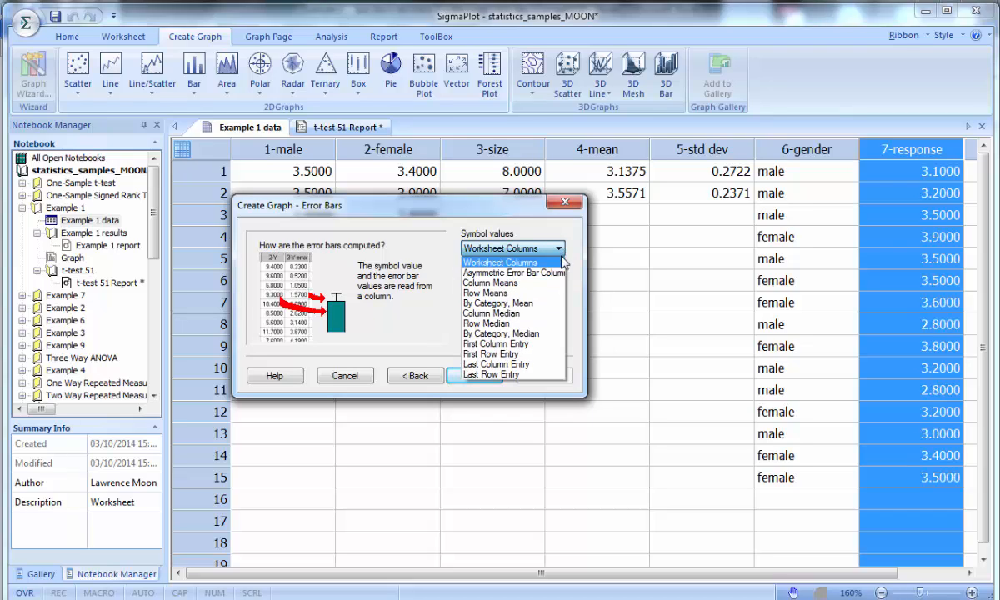
click(528, 304)
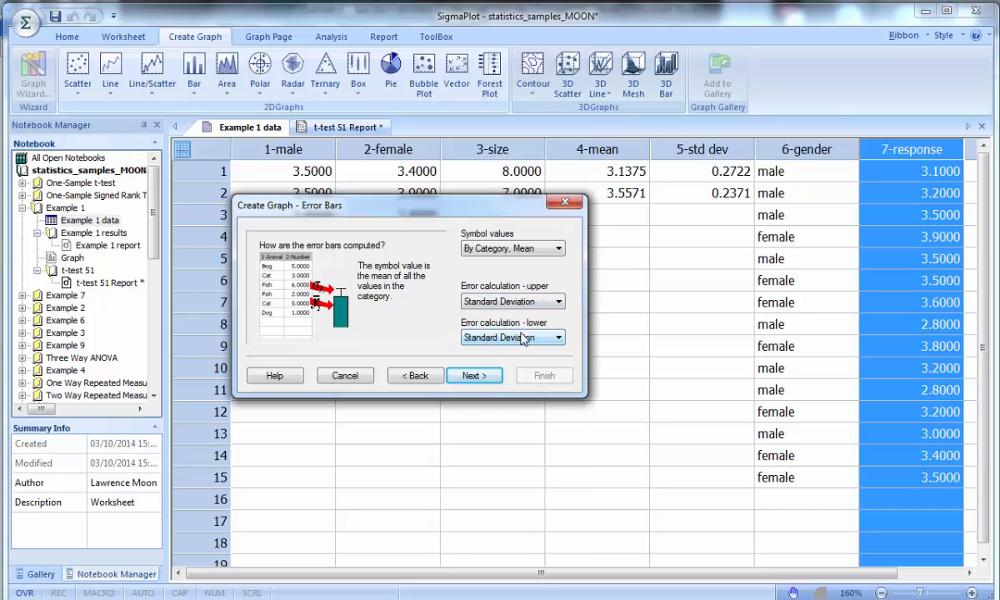
click(475, 380)
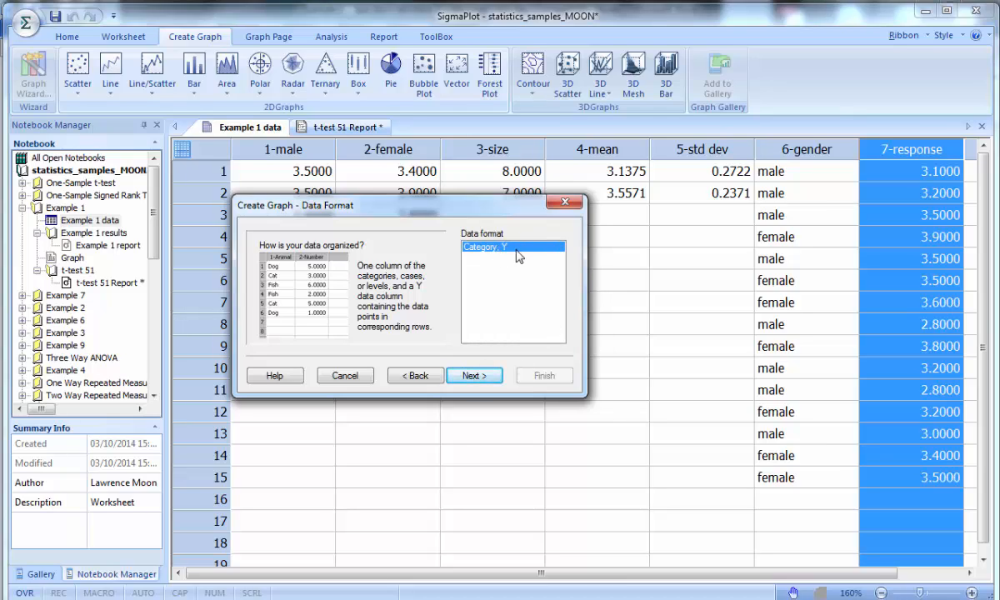
Keep the Category, Y data format, assign 6-gender as Categories and 7-response as Y, and create the bar graph.
click(472, 377)
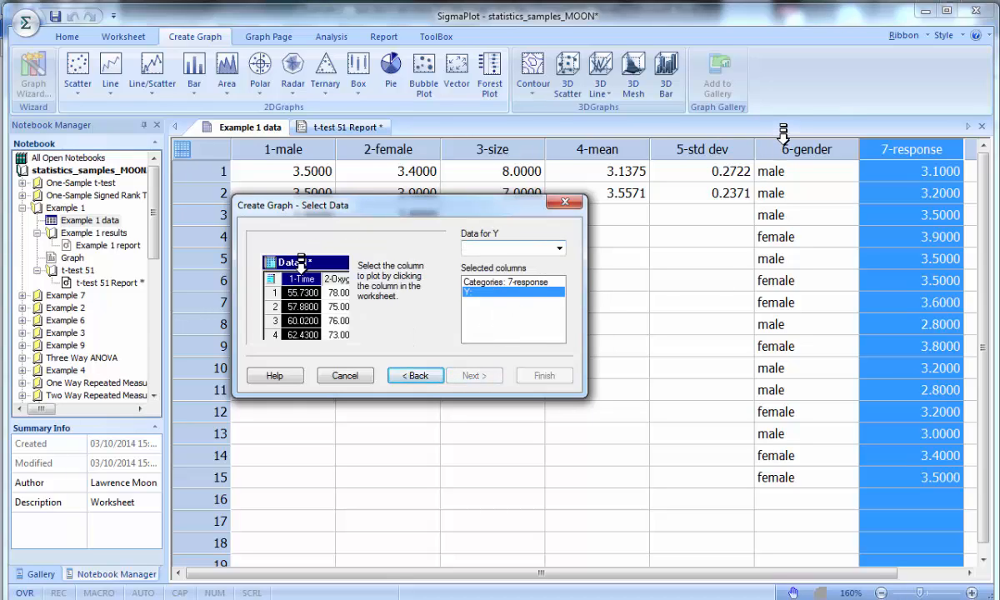
click(500, 282)
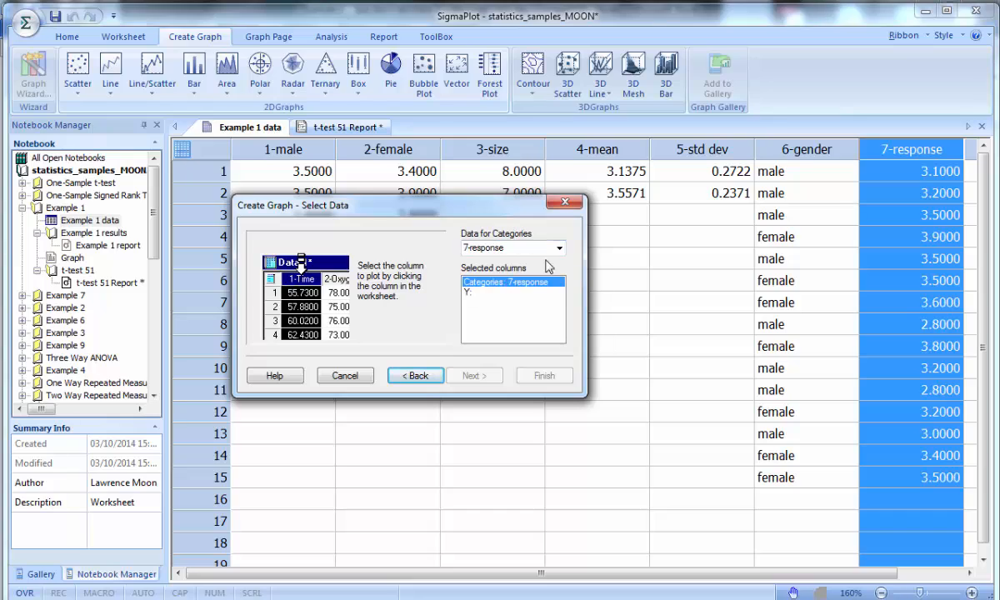
click(781, 148)
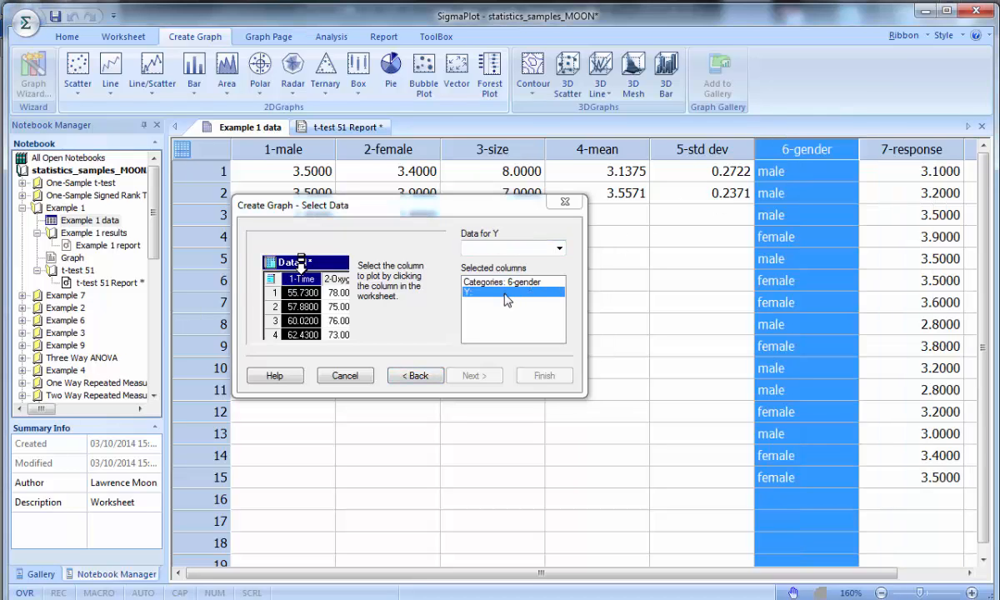
click(871, 148)
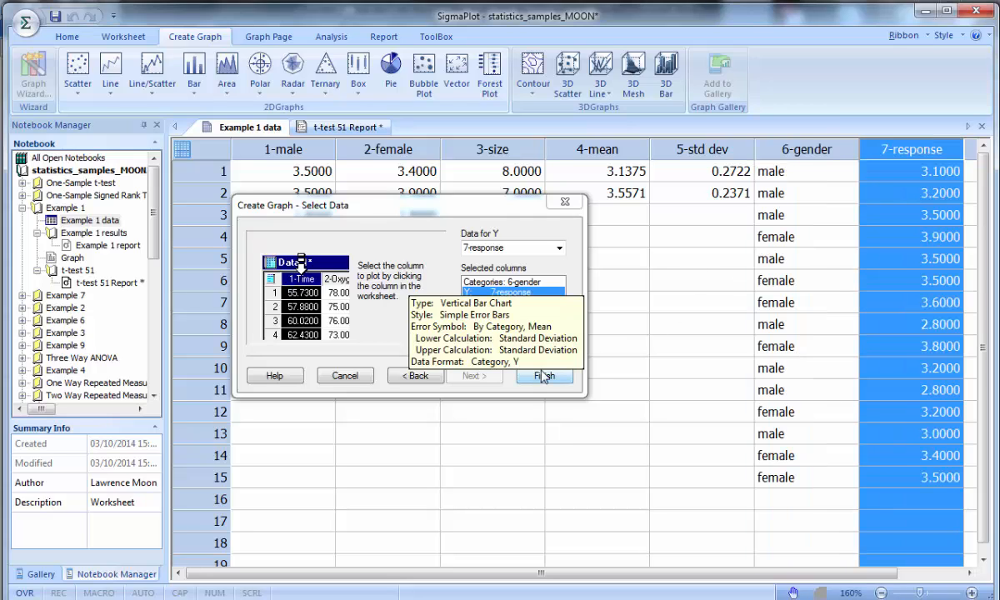
click(544, 377)
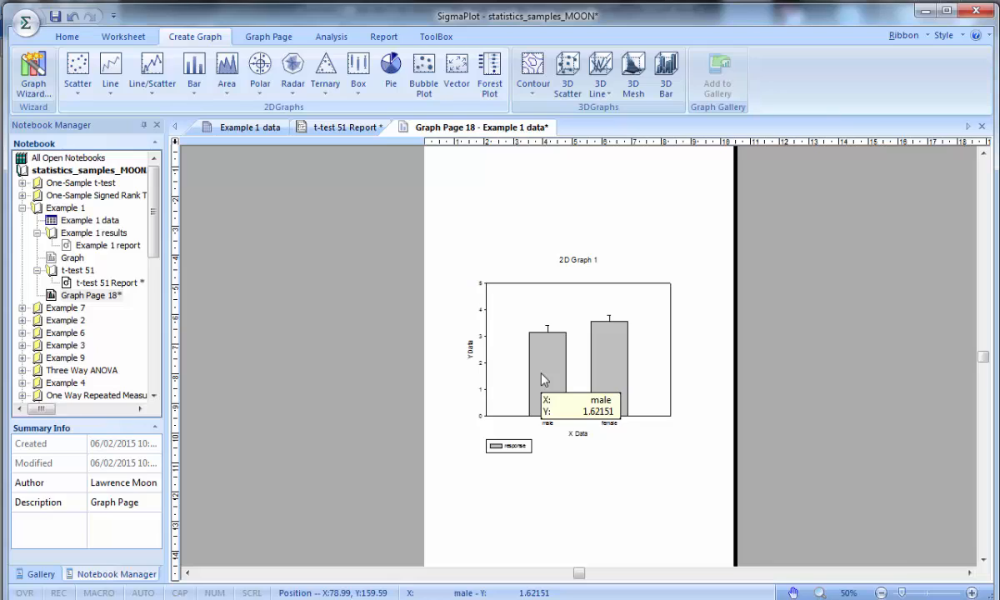
Open the properties of the graph's bars and set their pattern and edge color to Green.
click(972, 592)
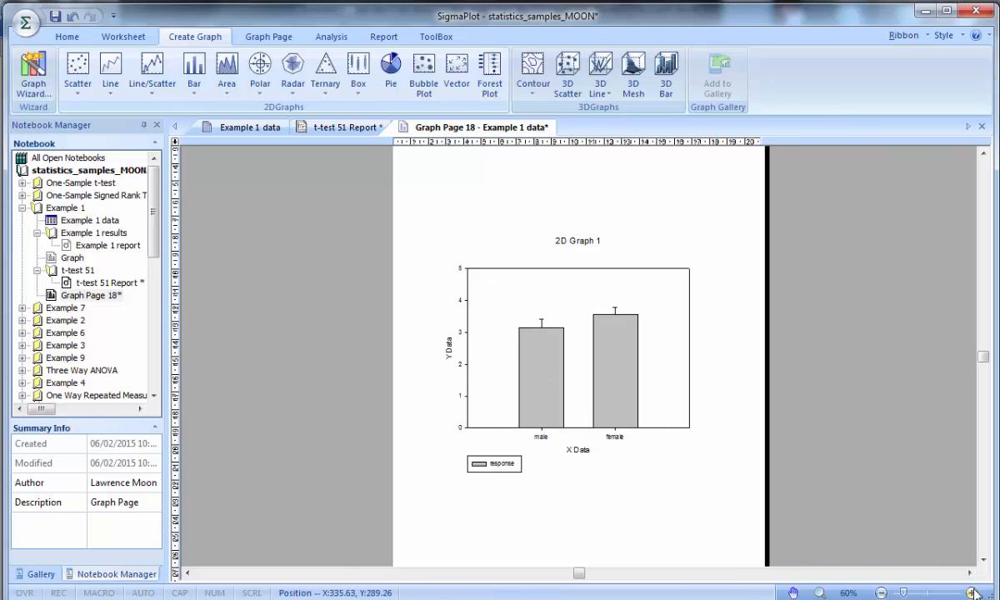
click(972, 593)
click(972, 592)
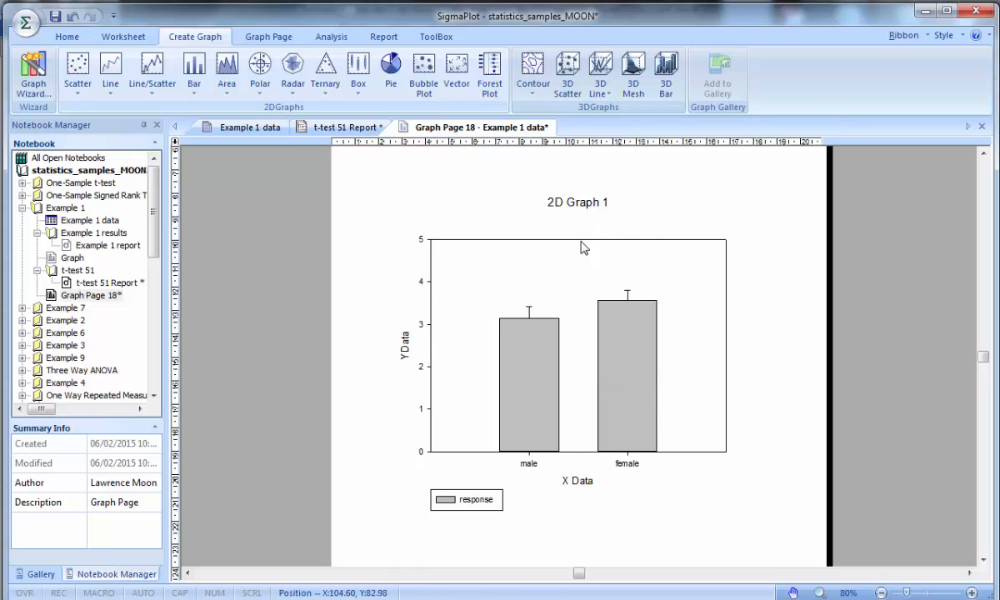
double_click(636, 370)
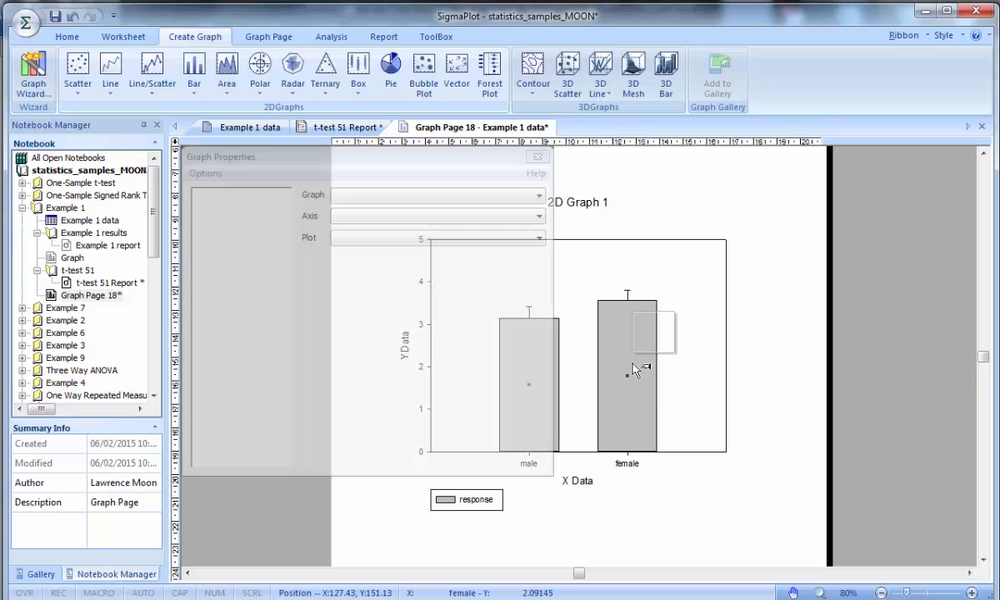
drag(430, 151, 297, 141)
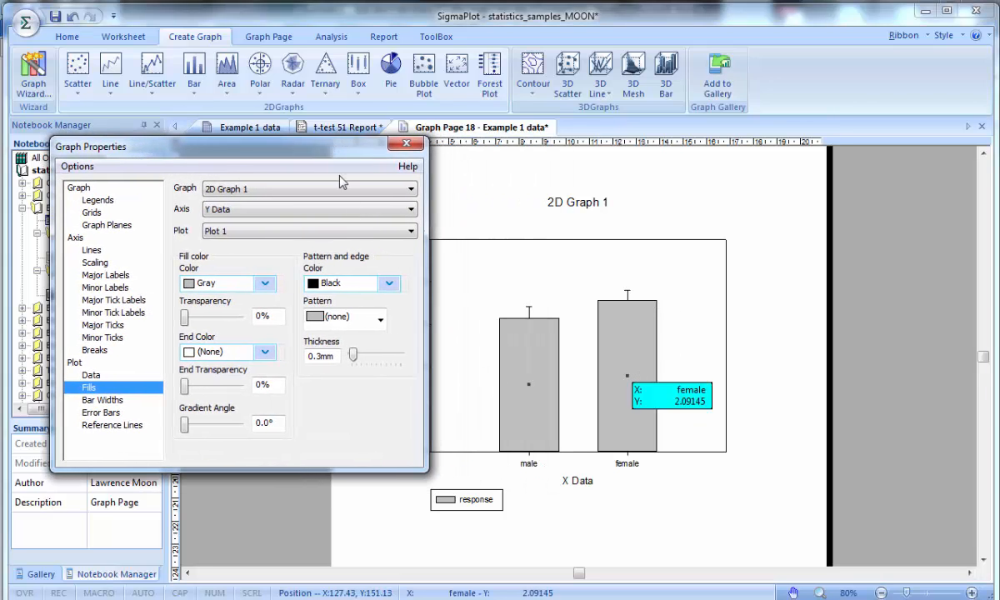
click(364, 283)
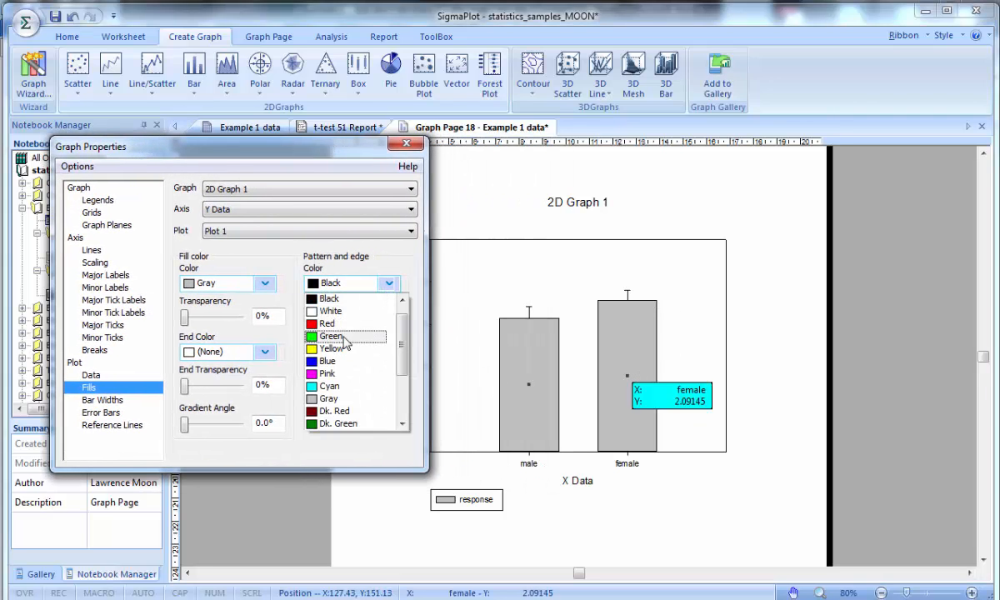
click(341, 337)
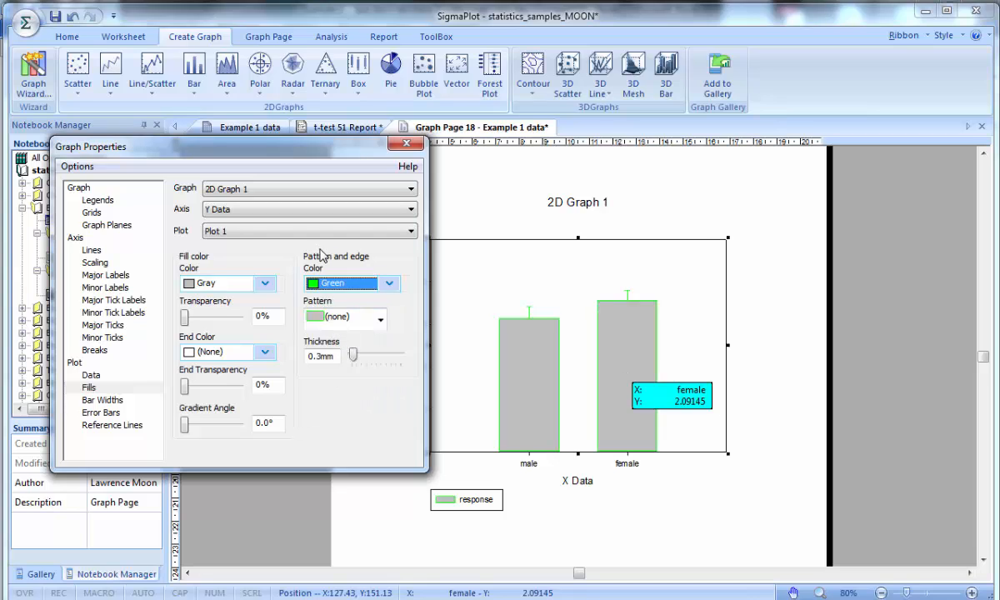
Open the fill color choices for the bars and browse the available colors.
click(264, 282)
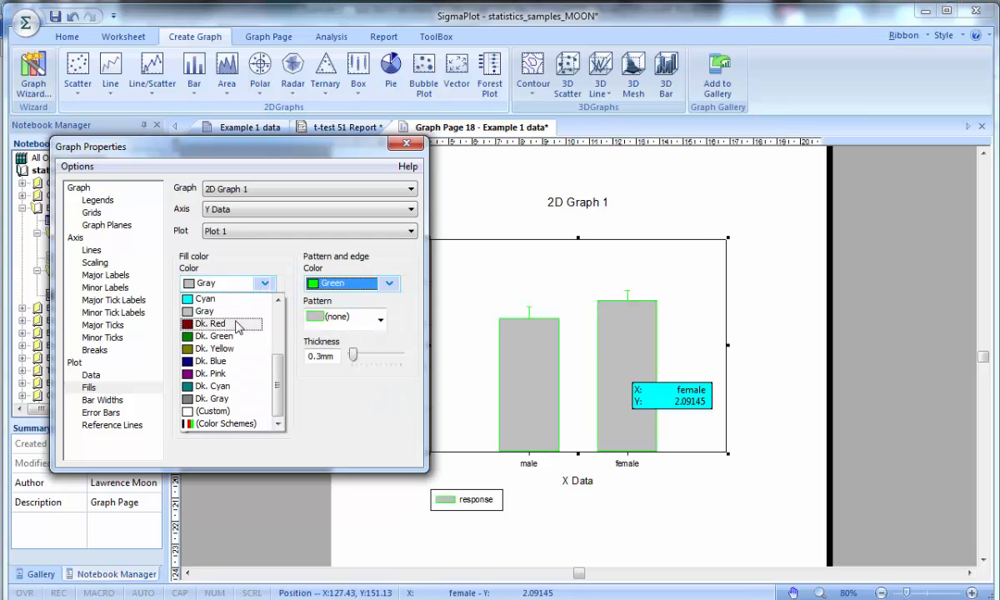
scroll(235, 350, up, 3)
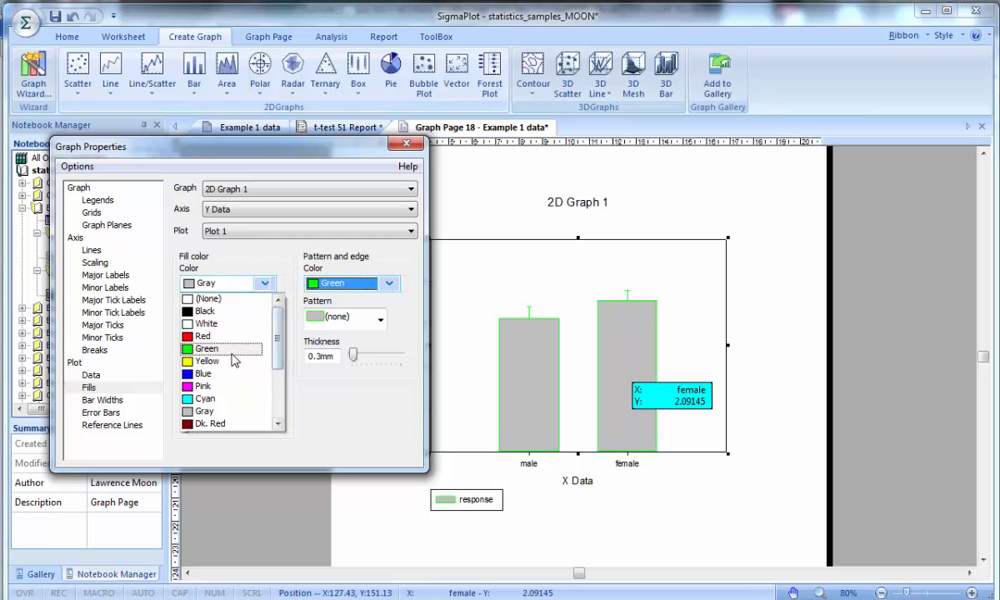